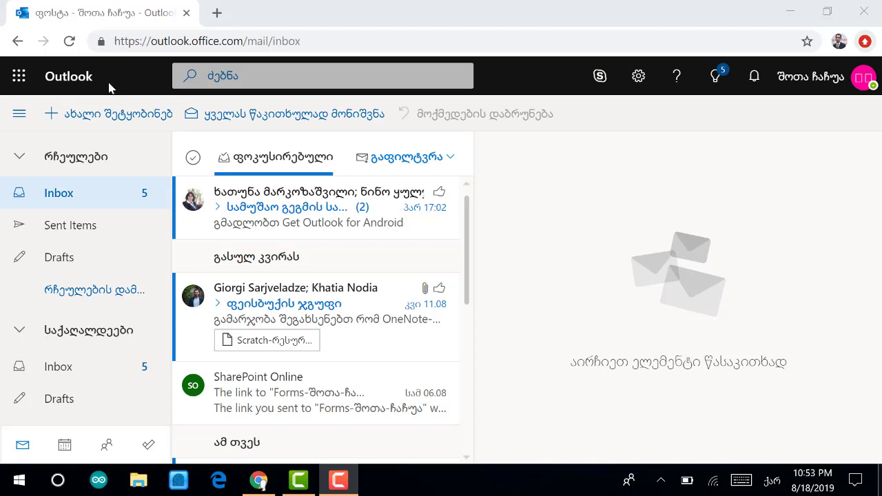
# Switch from Outlook to Microsoft Forms and create a new quiz.
pyautogui.click(19, 77)
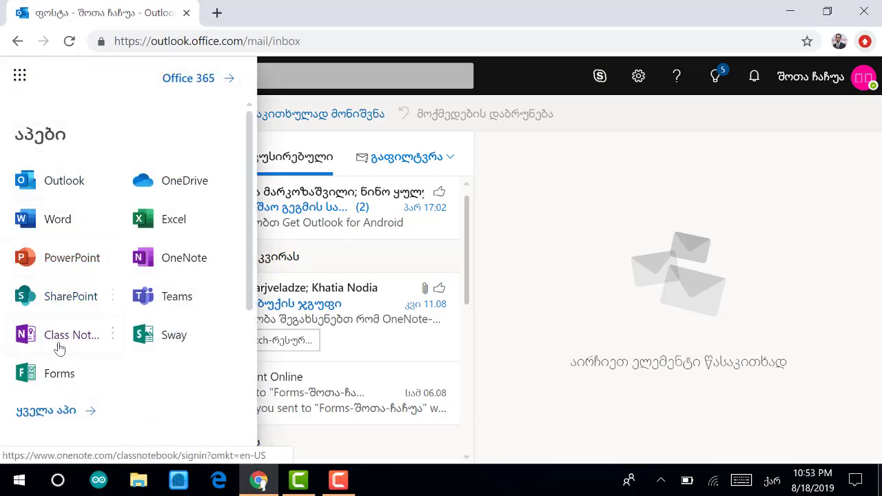
pyautogui.click(47, 379)
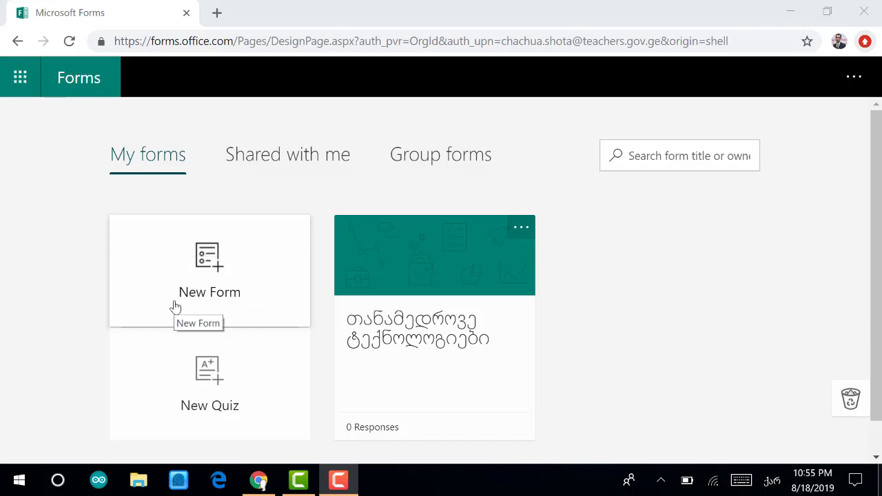
pyautogui.click(209, 376)
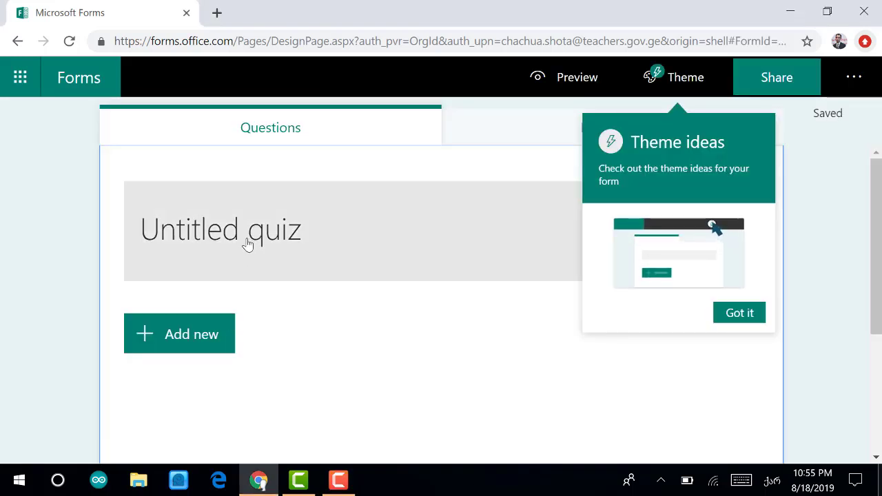
# Replace the untitled quiz's title with "ტესტი ისტორიაში".
pyautogui.click(294, 236)
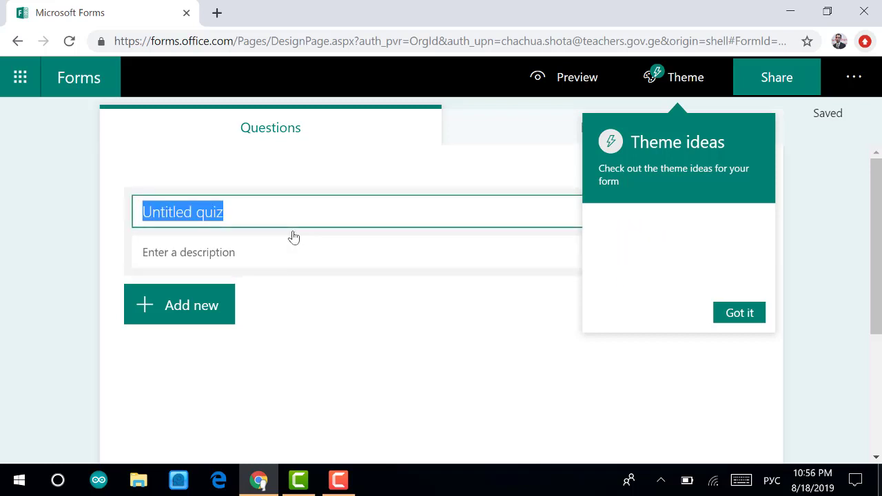
pyautogui.hotkey('alt', 'shift')
pyautogui.write('ტე')
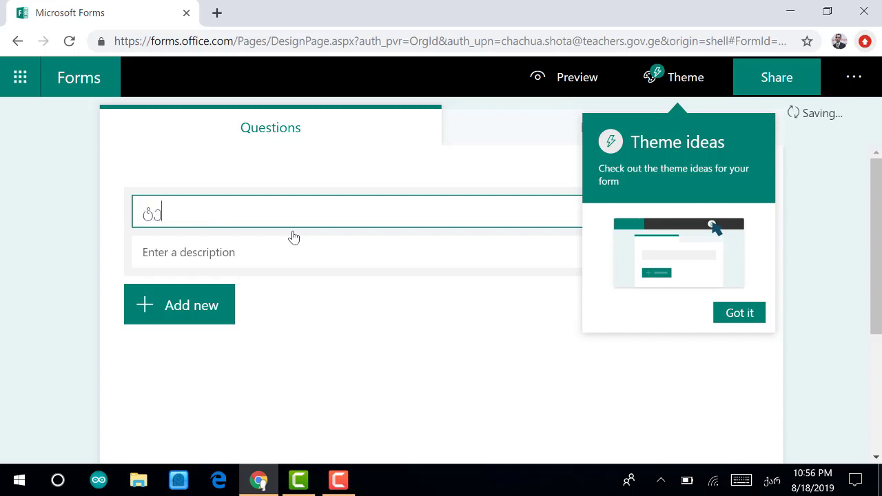
pyautogui.write('სტი ის')
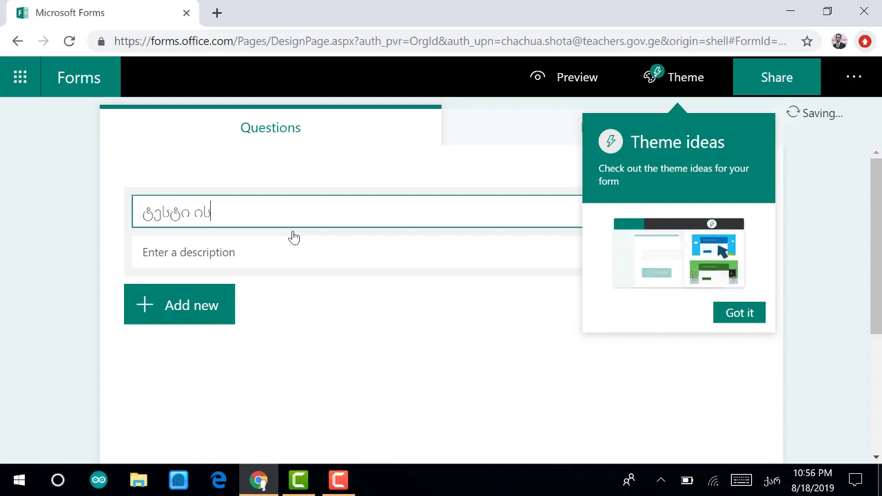
pyautogui.write('ტორიაშ')
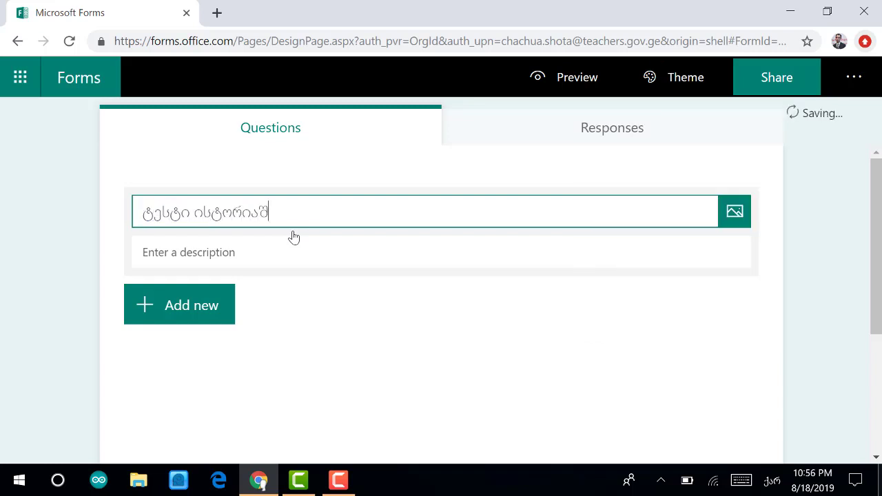
pyautogui.write('ი')
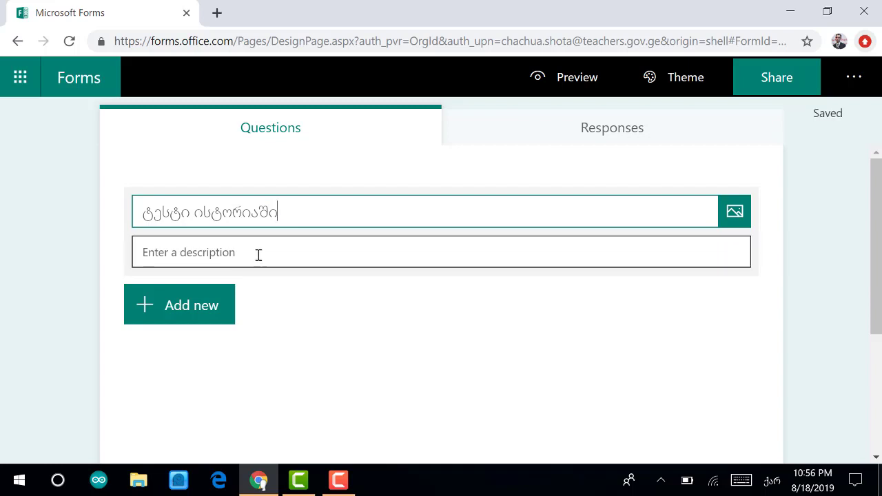
# Enter "5 კლასი" as the quiz description.
pyautogui.click(230, 254)
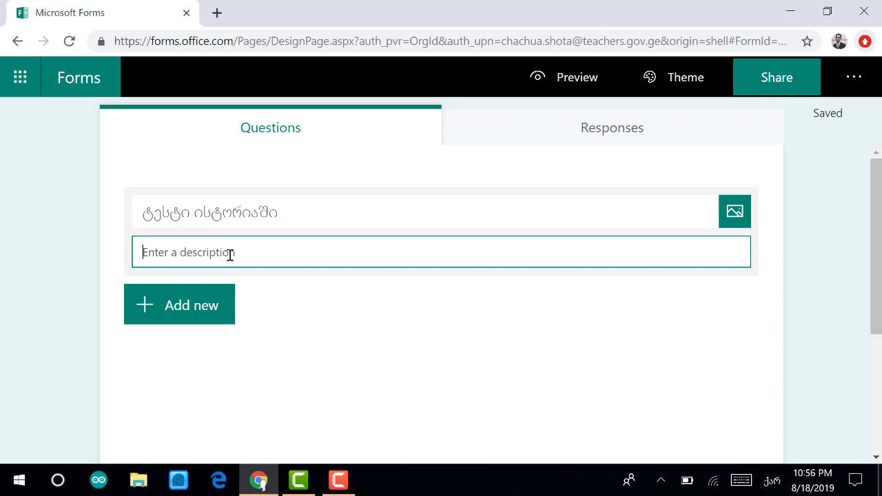
pyautogui.write('5')
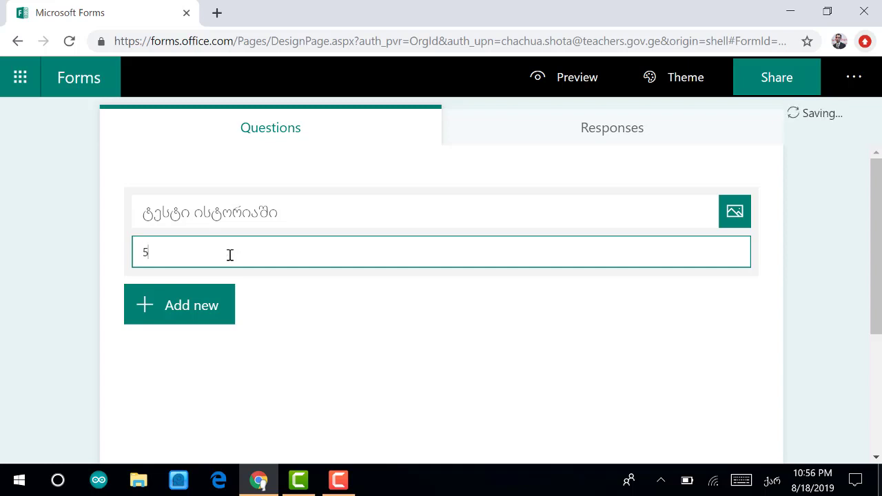
pyautogui.write(' კლასი')
pyautogui.press('F9')
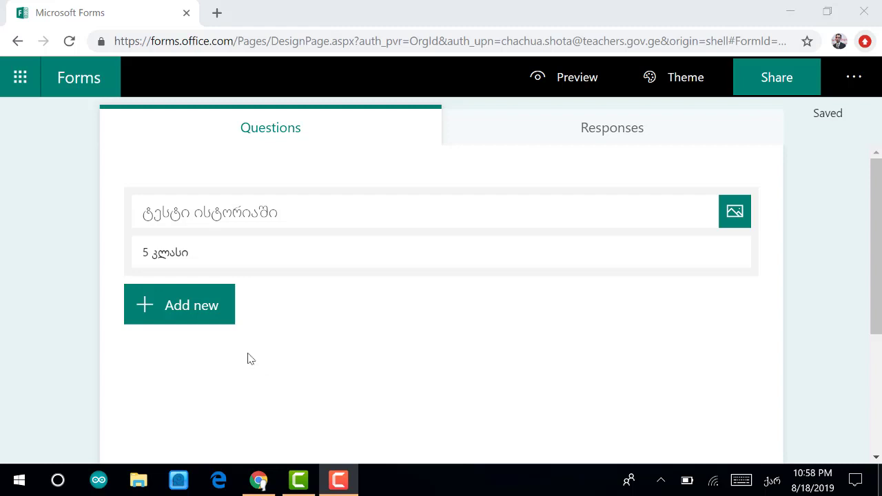
# Add a choice question with the text "ვინ იყო გაერთიანებული საქართველოს პირველი მეფე?".
pyautogui.click(179, 309)
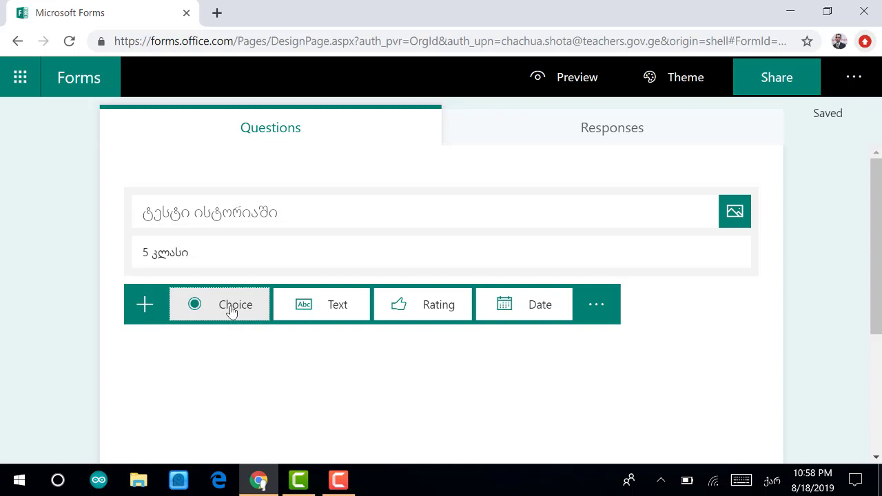
pyautogui.click(231, 311)
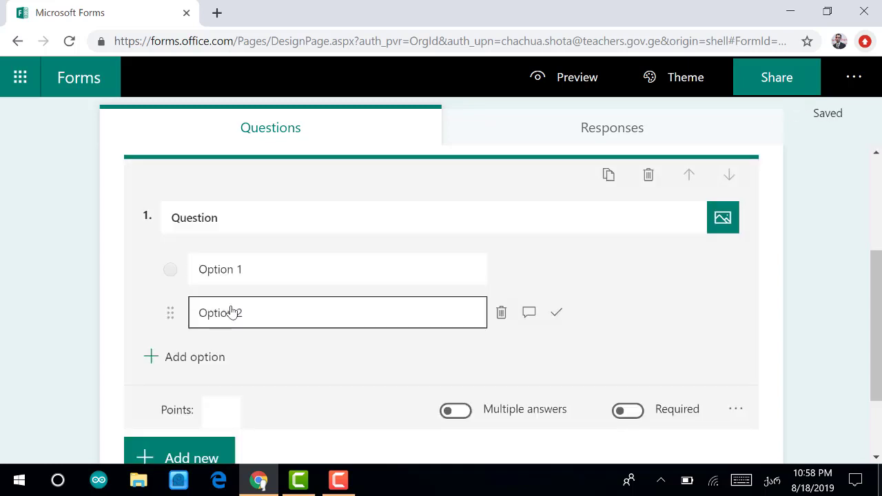
pyautogui.click(240, 221)
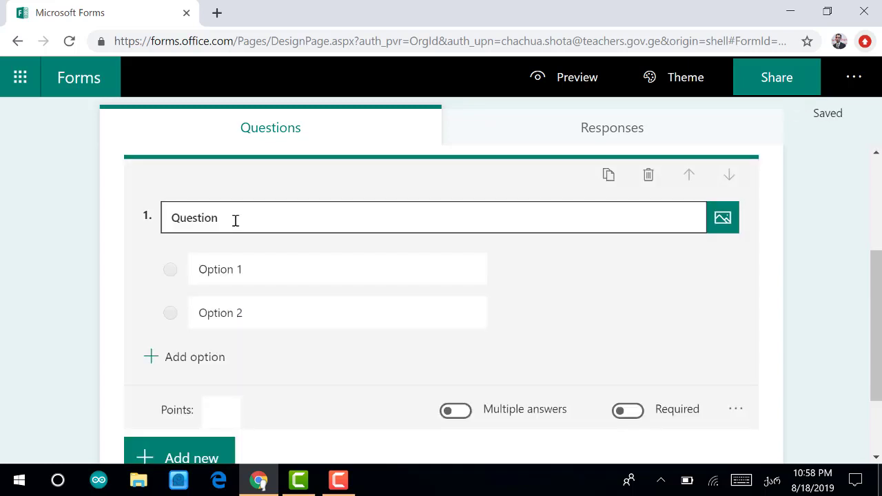
pyautogui.doubleClick(235, 220)
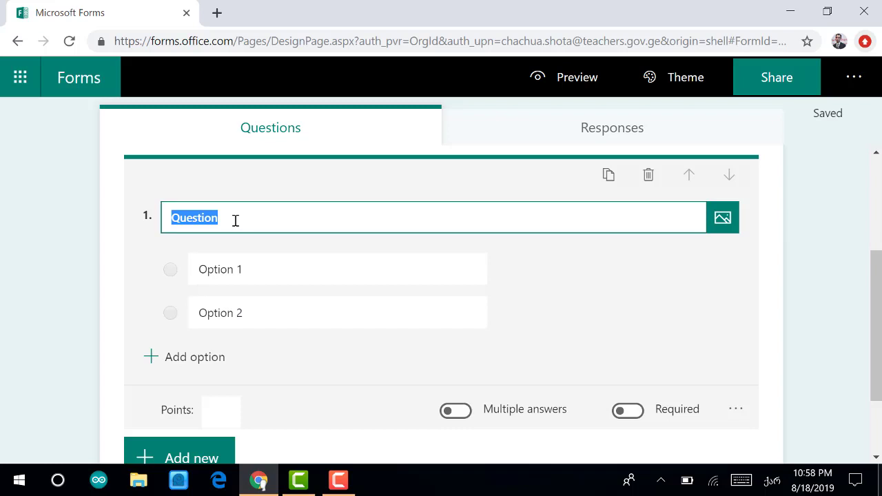
pyautogui.write('ვინ')
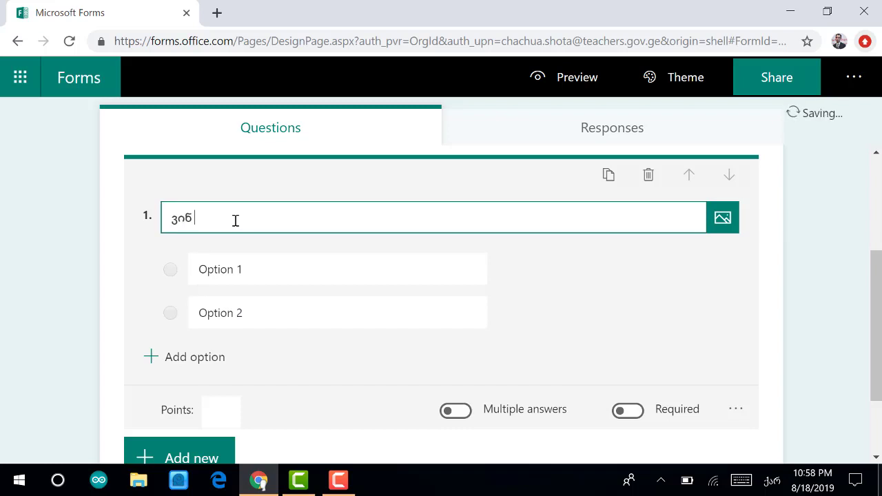
pyautogui.write(' იყო გაერთიანებული სა')
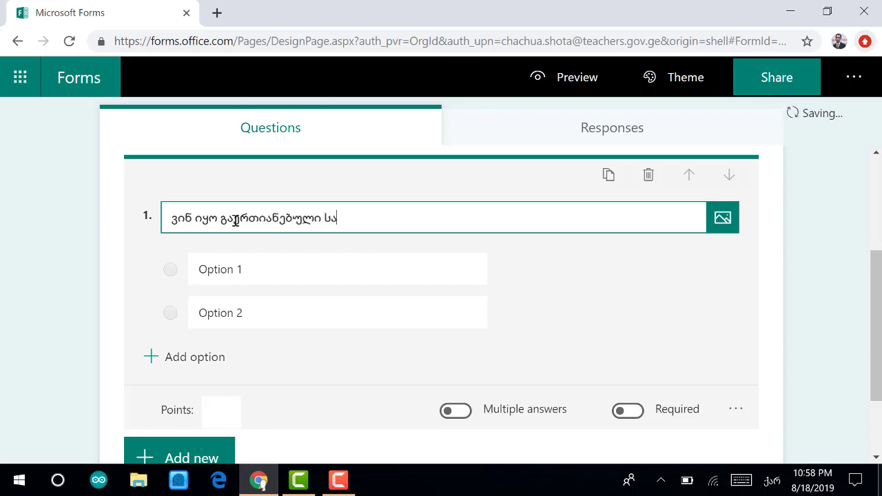
pyautogui.write('ქ')
pyautogui.press('BackSpace')
pyautogui.write('ქართველოს პ')
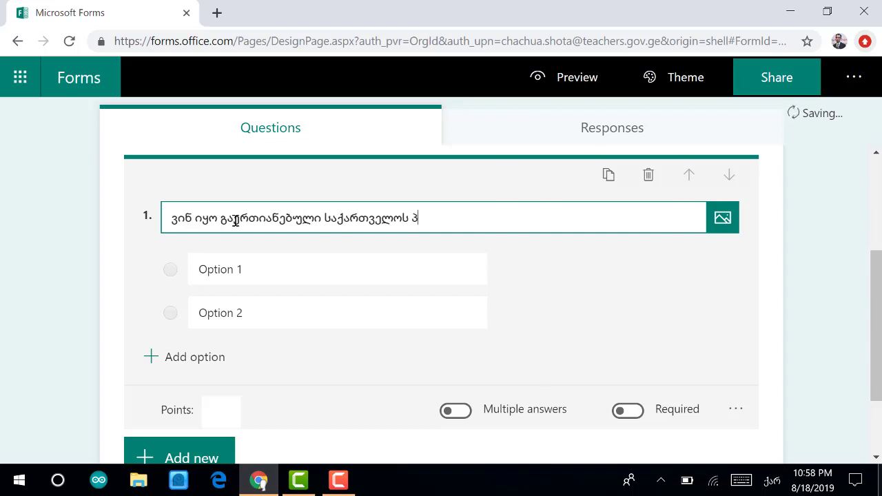
pyautogui.write('ირველი მე')
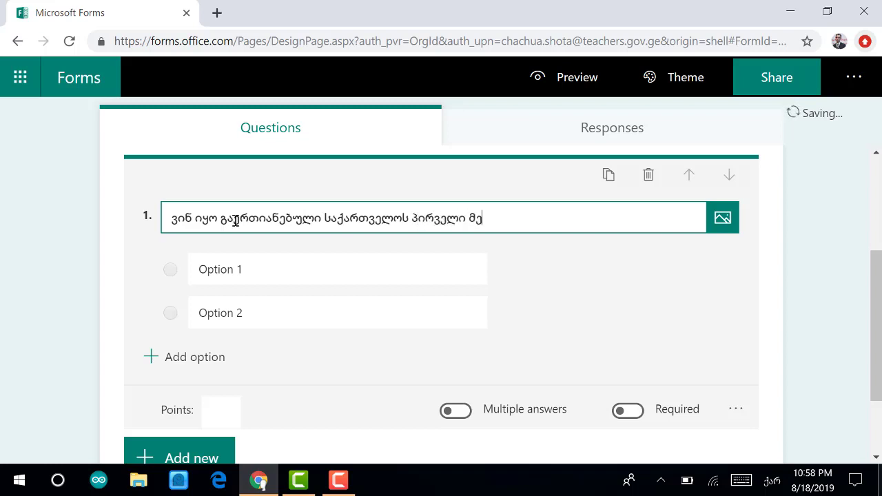
pyautogui.write('ფეფ')
pyautogui.press('BackSpace')
pyautogui.write('?')
# Fill in three answer options for question 1: "ბაგრატ მესამე", "გიორგი პირველი" and an added third option "დავით მეოთხე".
pyautogui.click(222, 270)
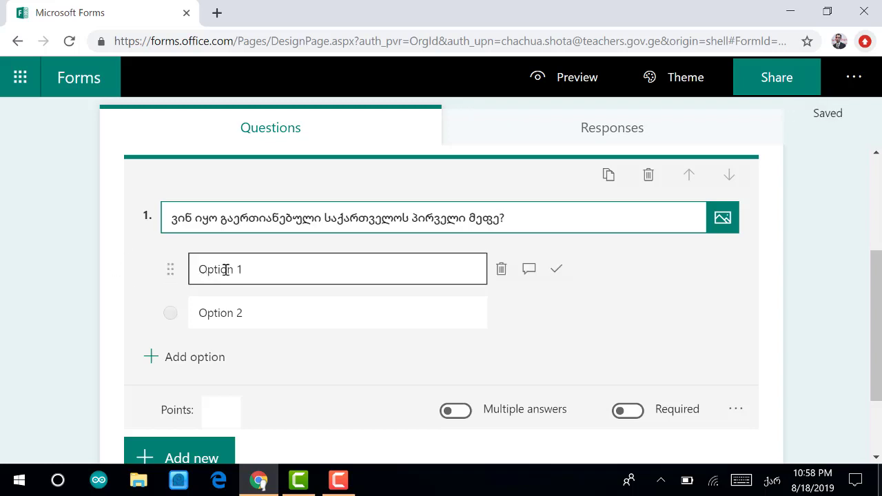
pyautogui.click(225, 269)
pyautogui.write('ბა')
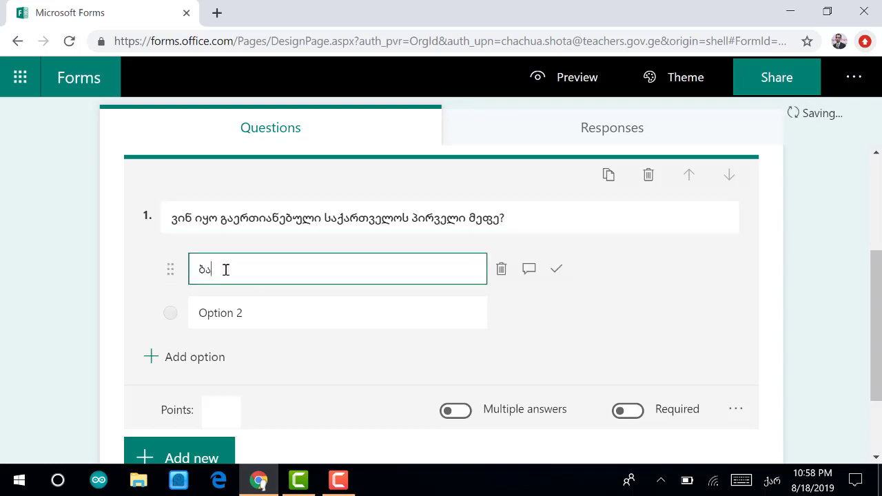
pyautogui.write('გრატ მესამე')
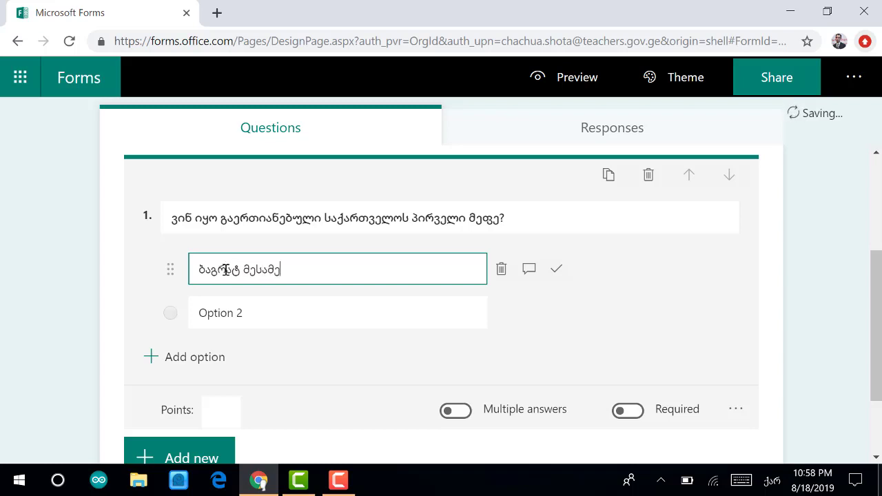
pyautogui.click(234, 313)
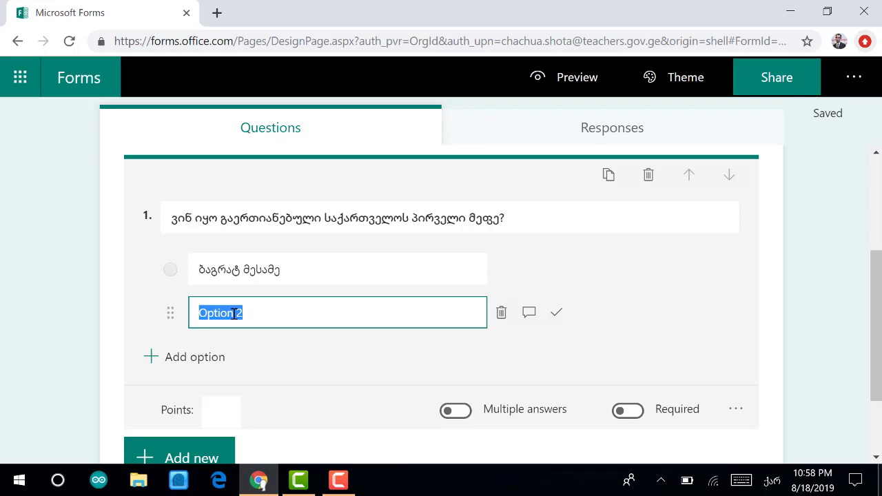
pyautogui.write('გიორგი ')
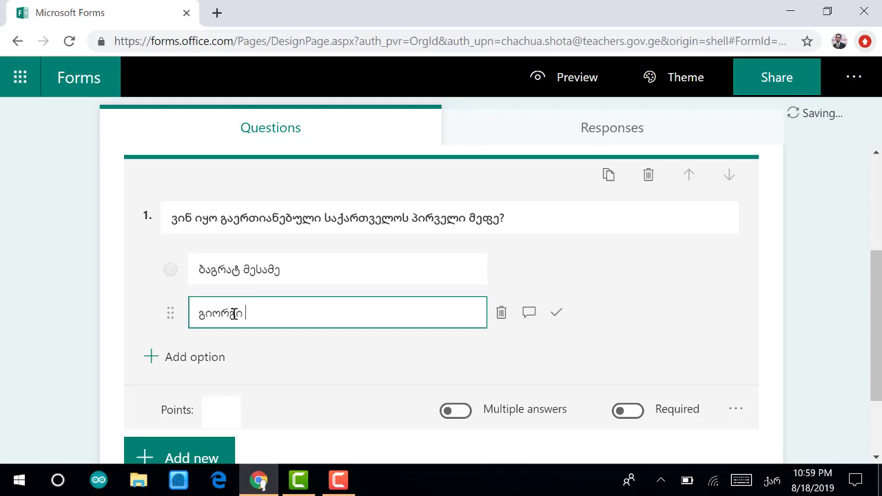
pyautogui.write('პირველი')
pyautogui.click(192, 358)
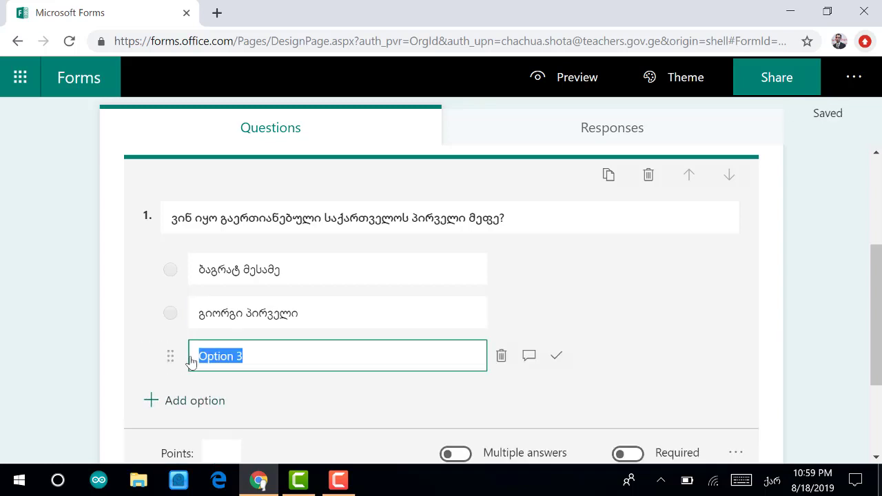
pyautogui.write('დავით მეოთხე')
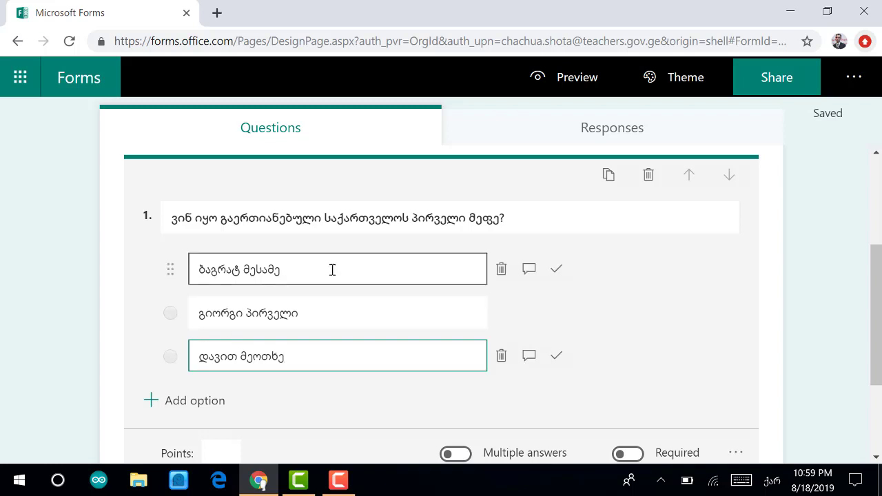
# Mark "ბაგრატ მესამე" as the correct answer and set the question's points to 1.
pyautogui.click(557, 269)
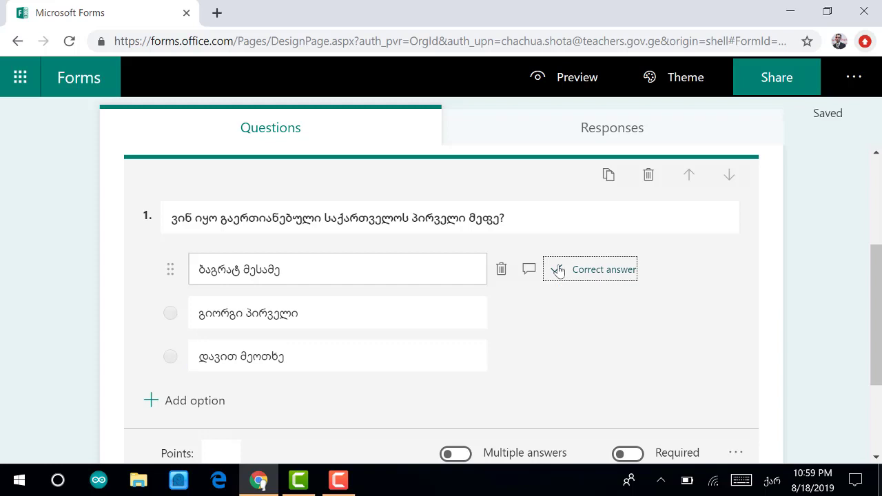
pyautogui.click(223, 451)
pyautogui.write('1')
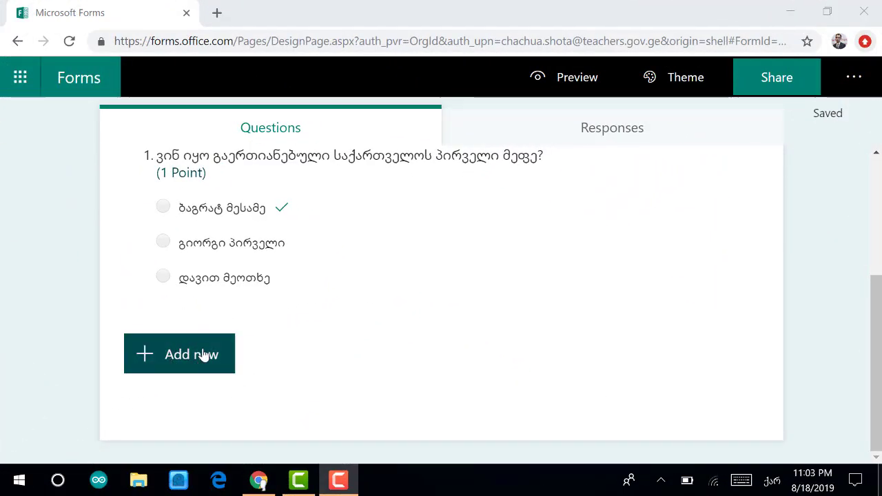
# Add a text question reading "რომელ საუკუნეში მოღვაწეობდა ბაგრატ მესამე?" as question 2.
pyautogui.click(175, 357)
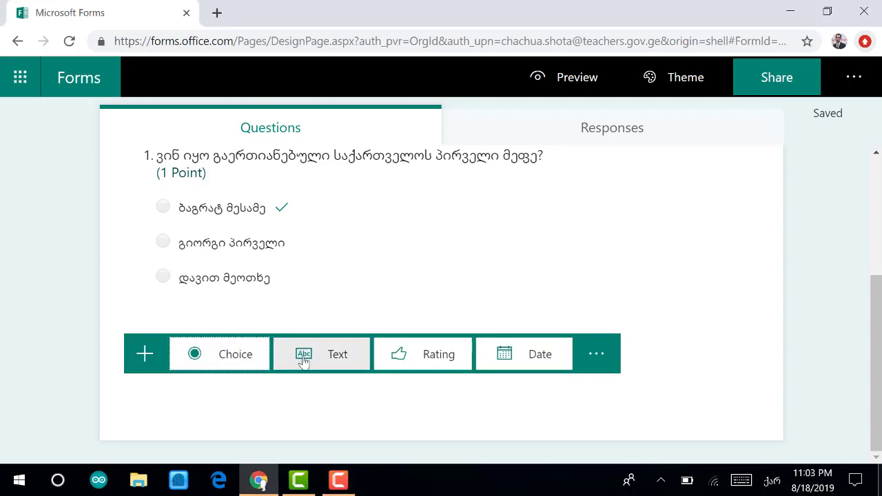
pyautogui.click(336, 364)
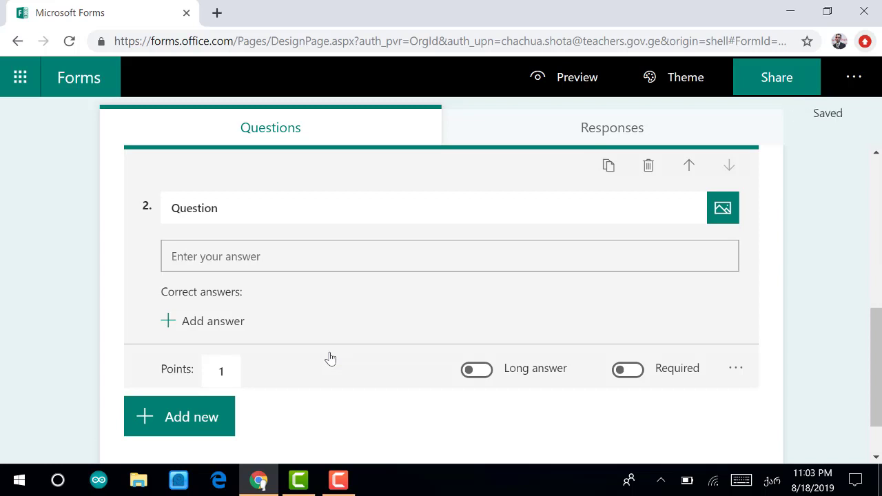
pyautogui.click(228, 211)
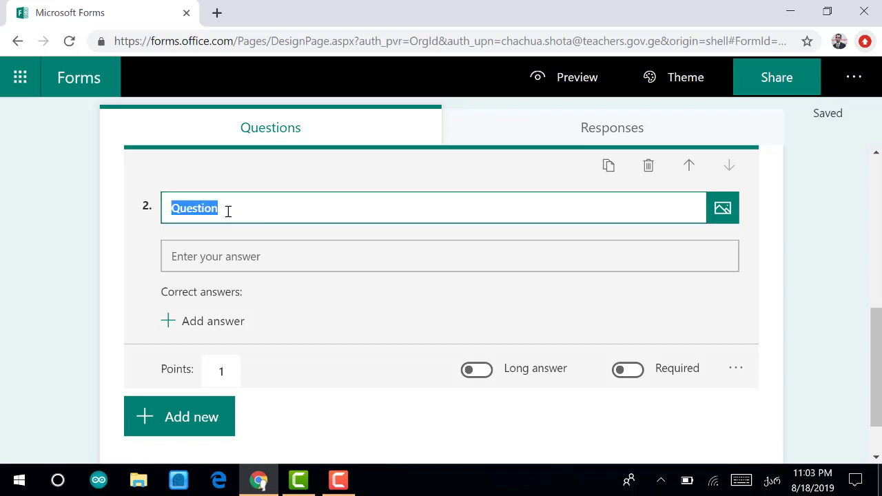
pyautogui.write('რ')
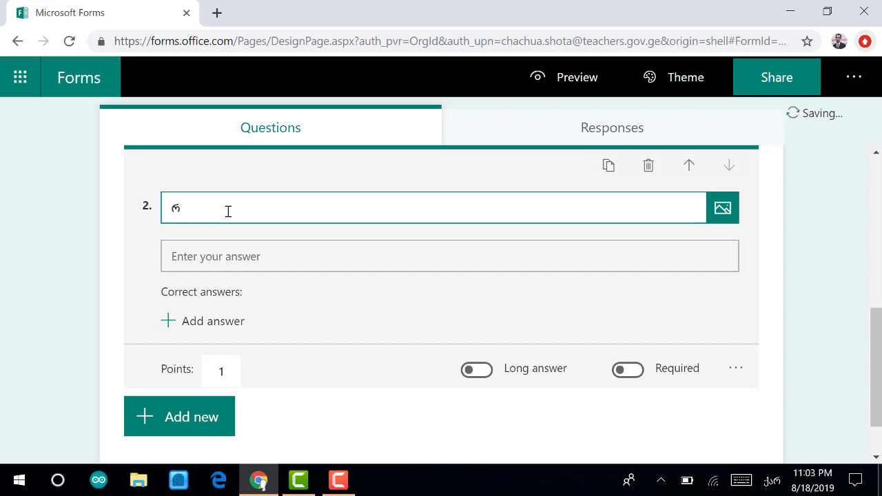
pyautogui.write('ომელ')
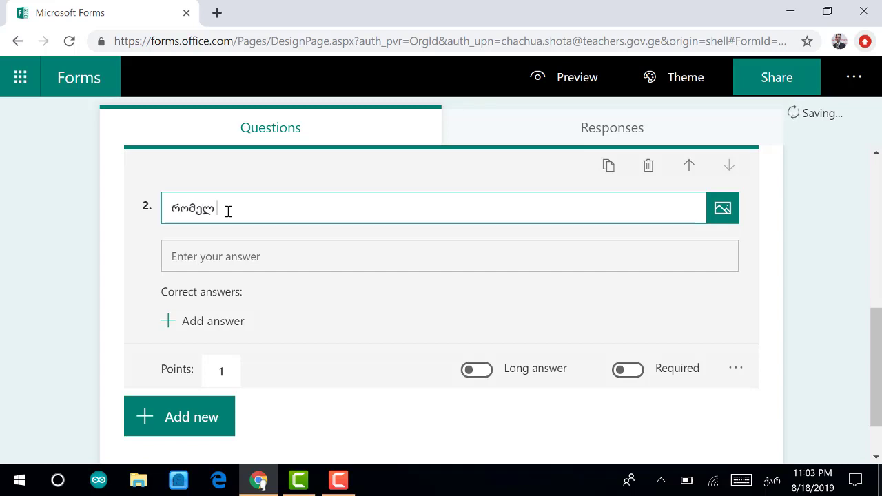
pyautogui.write(' საუკუნეშ')
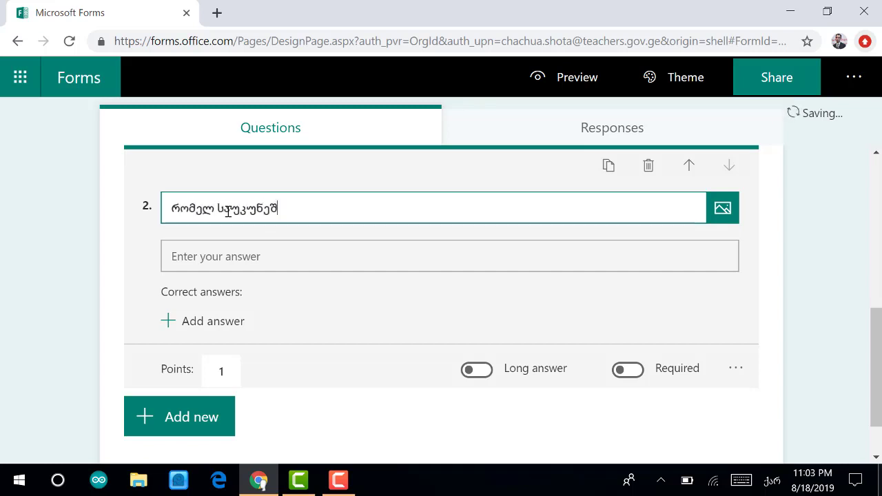
pyautogui.write('ი მოღვაწ')
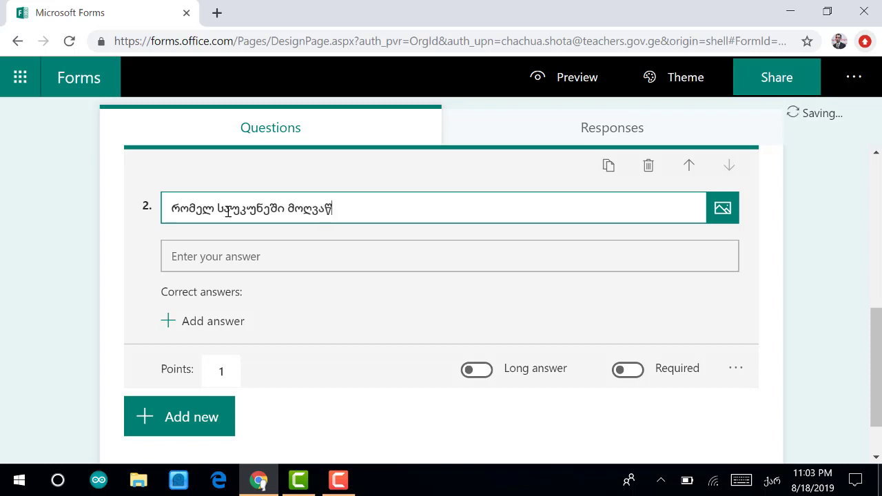
pyautogui.write('ეობდა ბაგრატ მ')
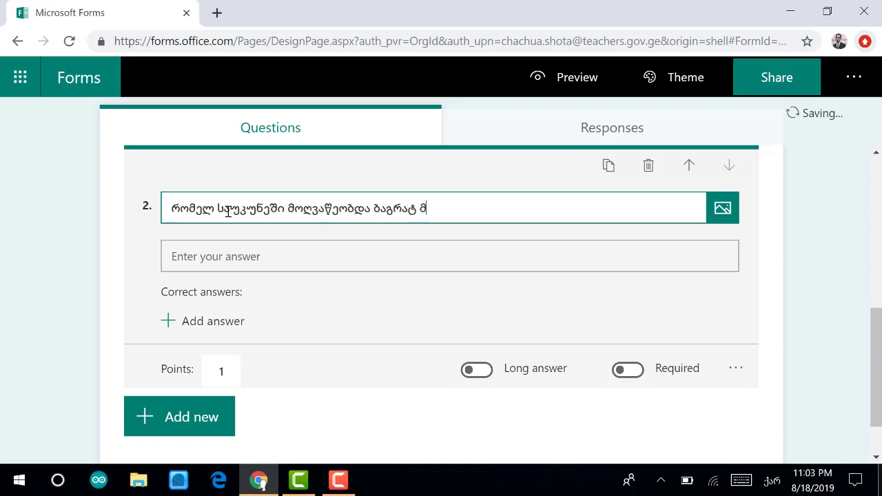
pyautogui.write('ესამე?')
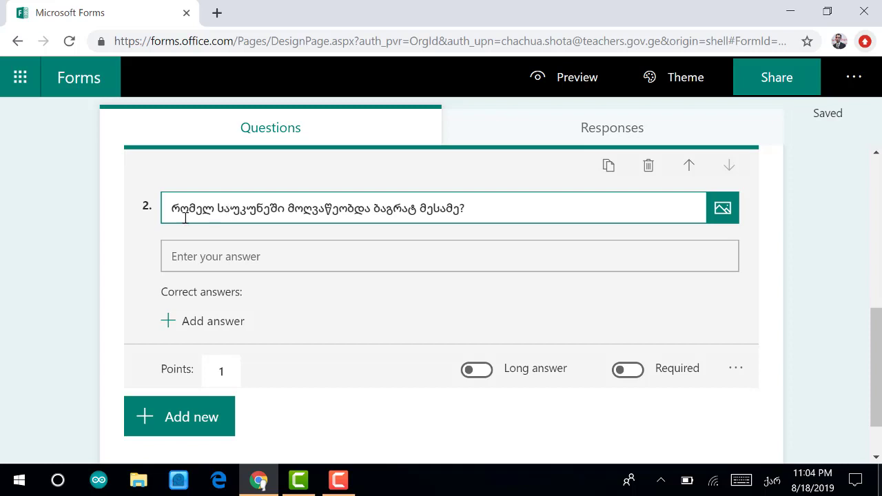
pyautogui.click(183, 418)
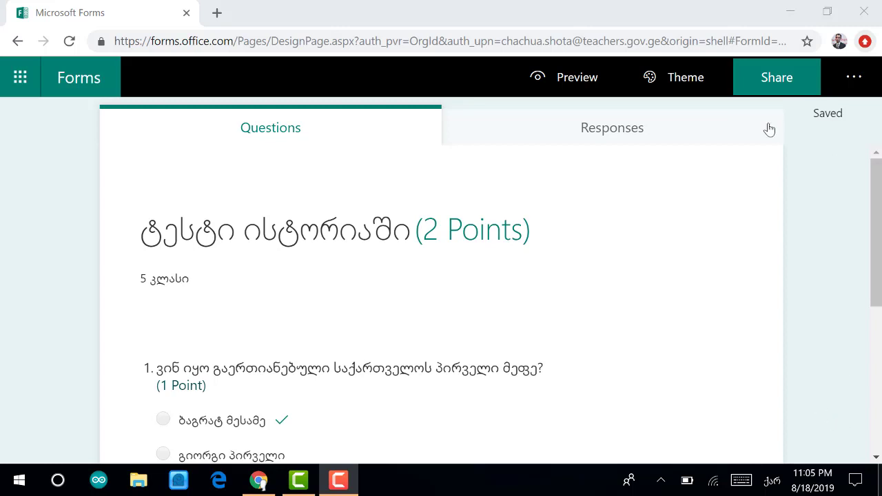
# Apply the theme with a blue sky, white cloud and green hills to the quiz.
pyautogui.click(680, 83)
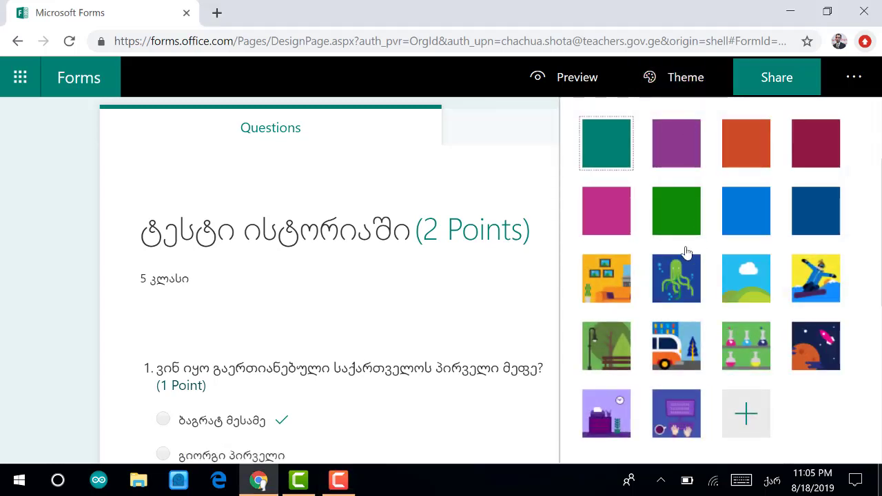
pyautogui.click(740, 286)
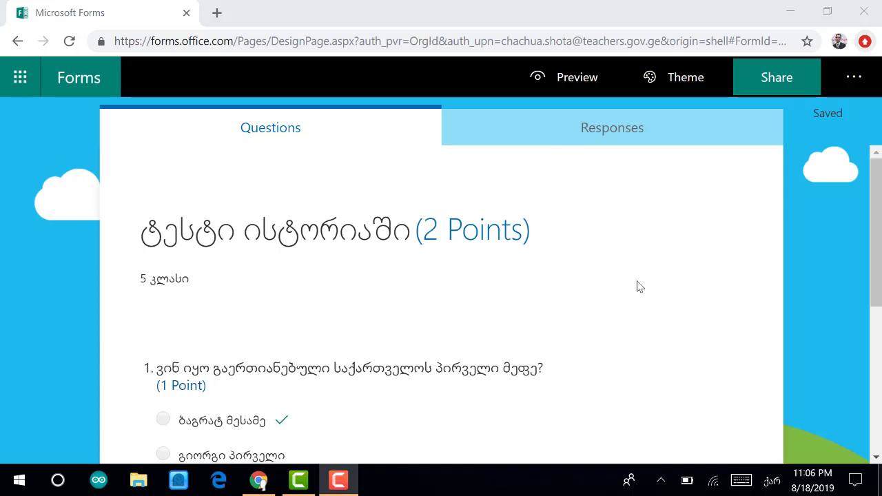
# Examine the quiz's response overview, including its response count, average score and status.
pyautogui.click(608, 130)
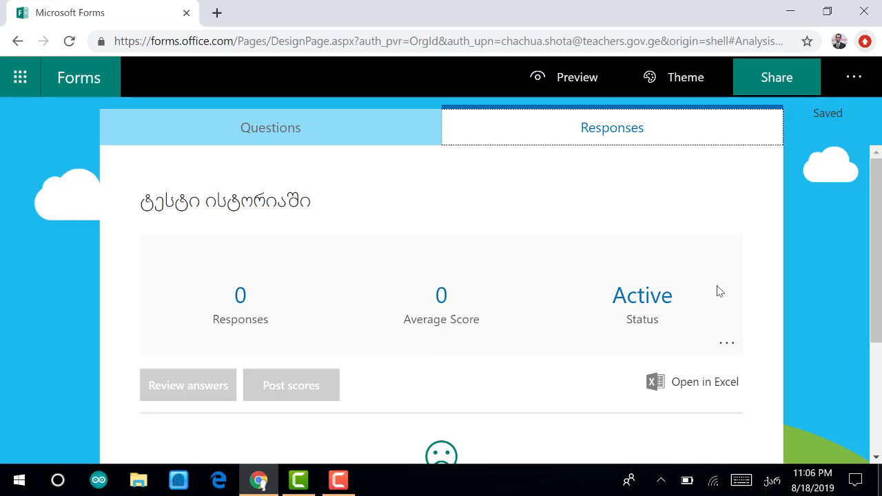
pyautogui.moveTo(873, 244); pyautogui.dragTo(870, 329)
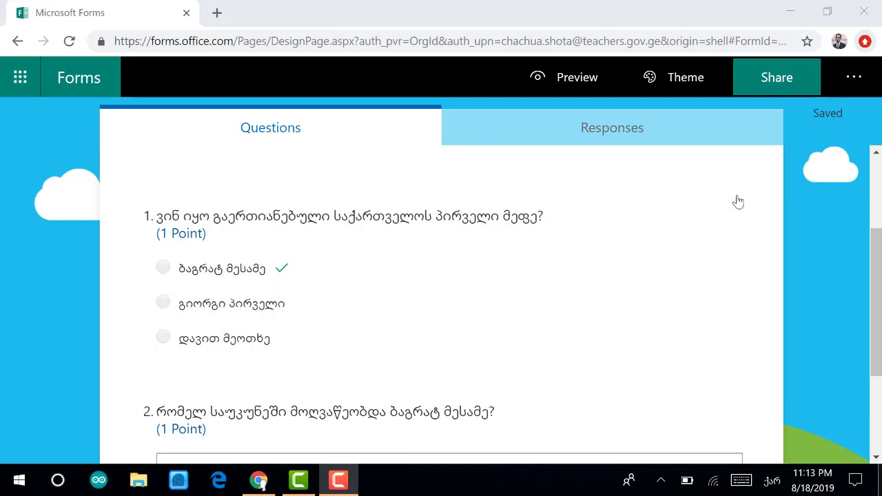
# Set the quiz's sharing to "Anyone with the link can respond" and copy the response link.
pyautogui.click(794, 91)
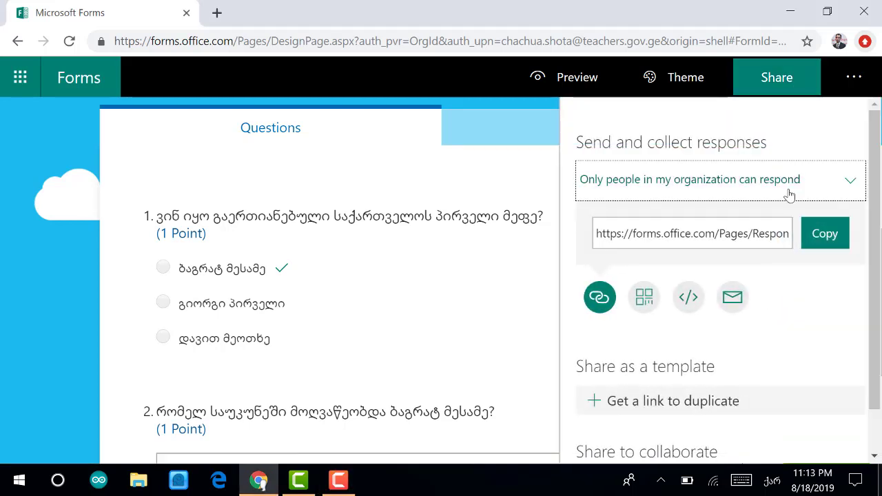
pyautogui.click(822, 235)
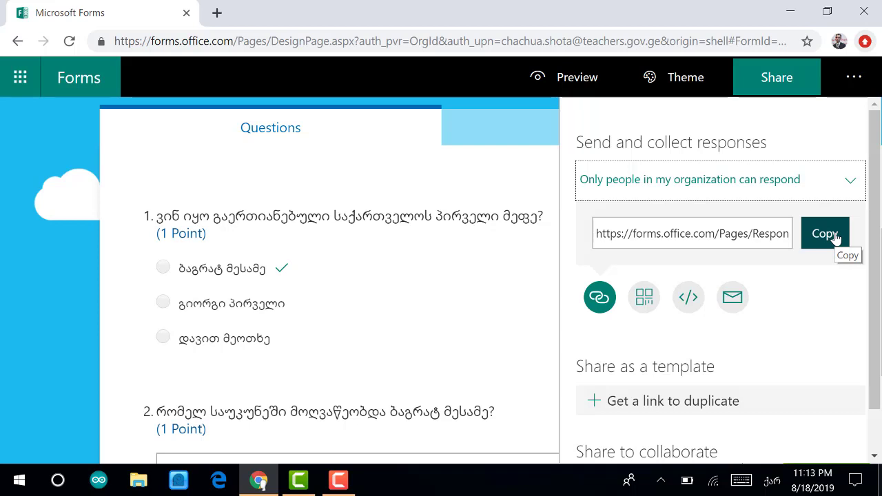
pyautogui.click(845, 182)
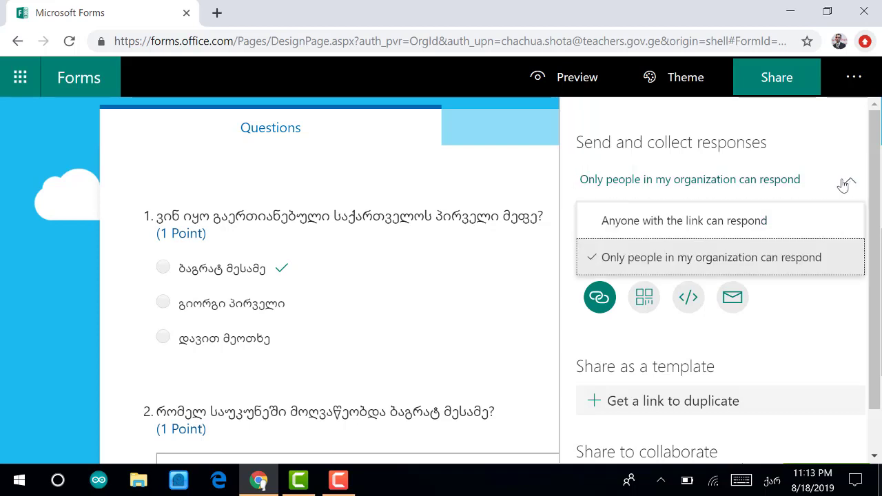
pyautogui.click(768, 222)
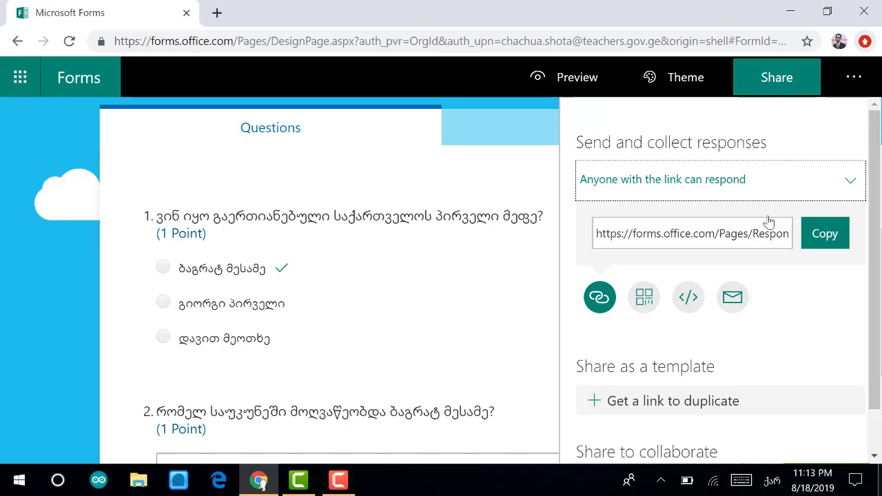
pyautogui.click(834, 234)
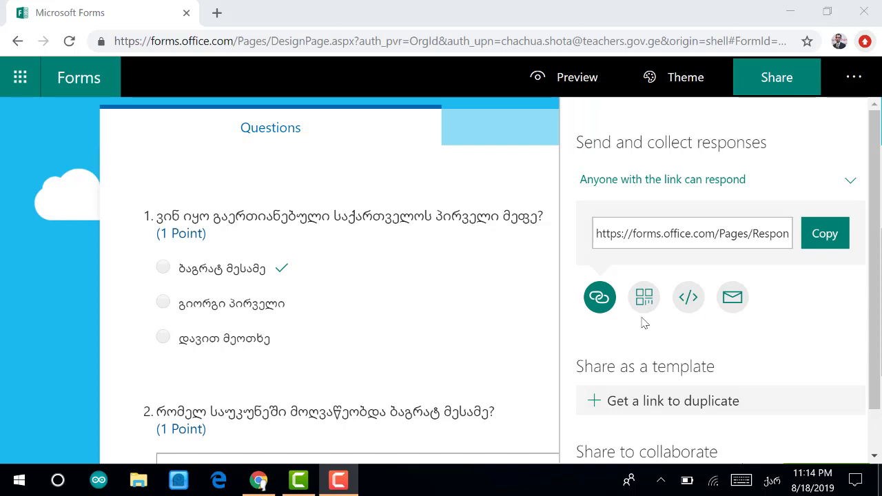
# View the QR code and e-mail options for sending the quiz to respondents.
pyautogui.click(647, 296)
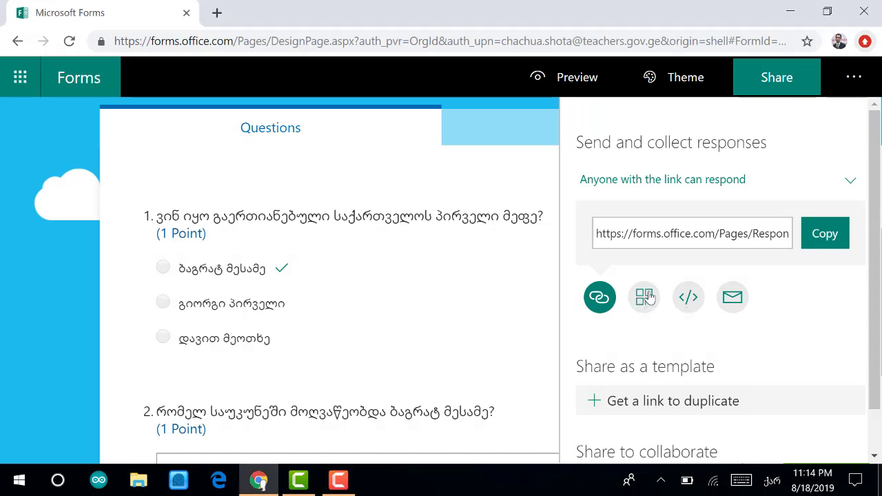
pyautogui.click(647, 296)
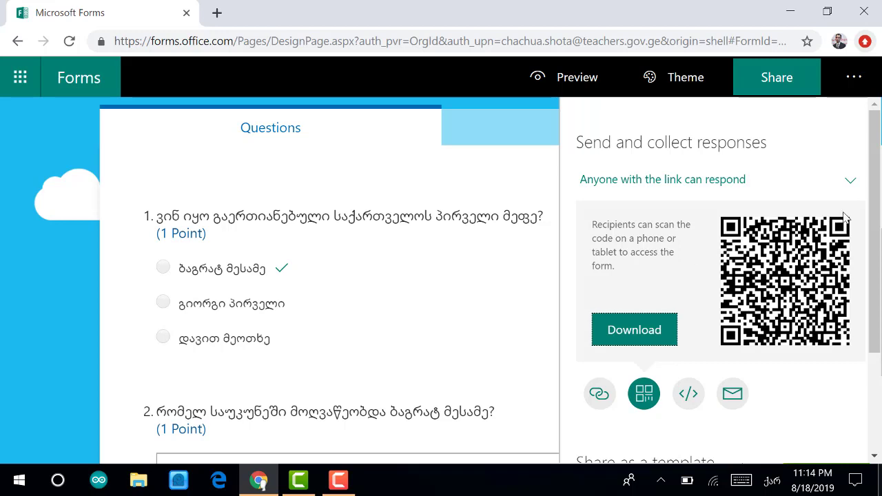
pyautogui.click(731, 392)
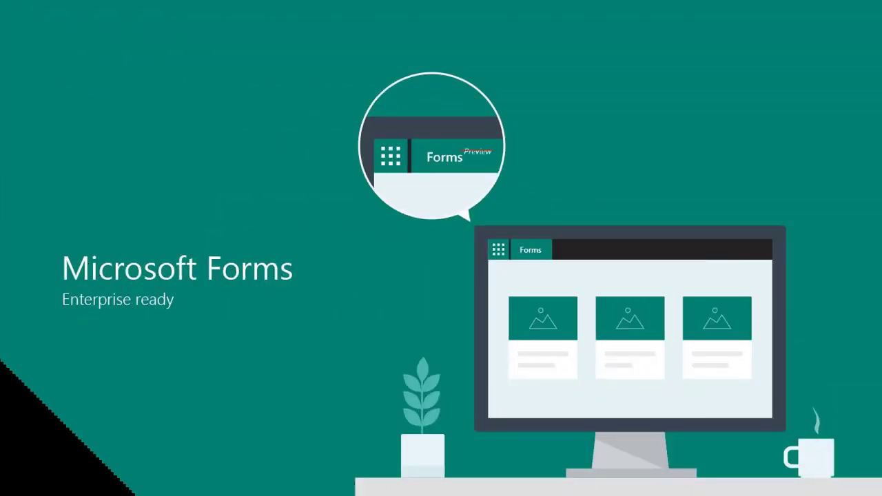